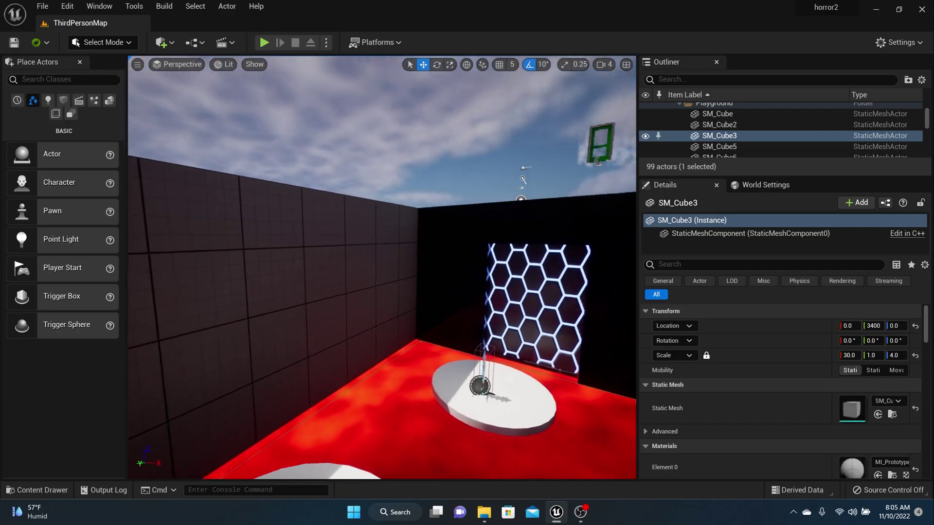
# Step: Play-test the level from the white platform, pick up the sword, and stop the simulation
pyautogui.moveTo(576, 396); pyautogui.dragTo(543, 390, button='right')
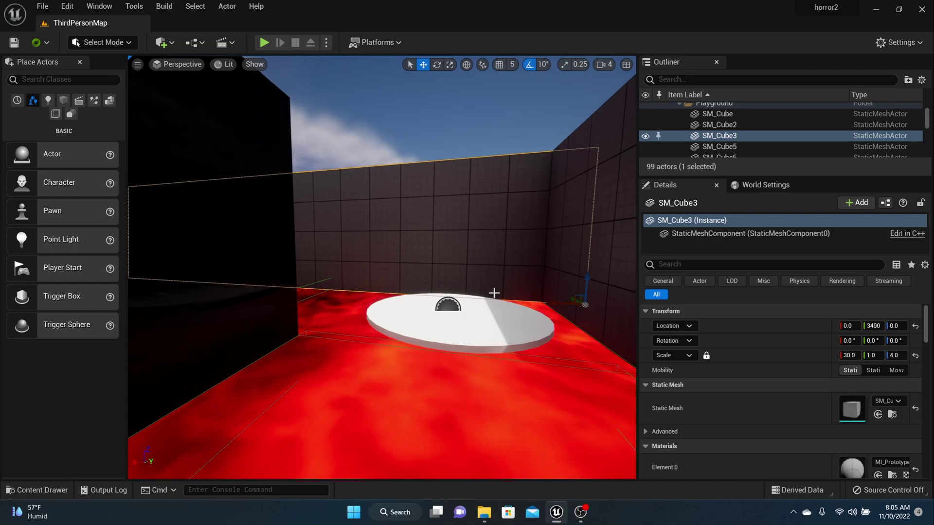
pyautogui.moveTo(455, 322); pyautogui.dragTo(455, 319, button='right')
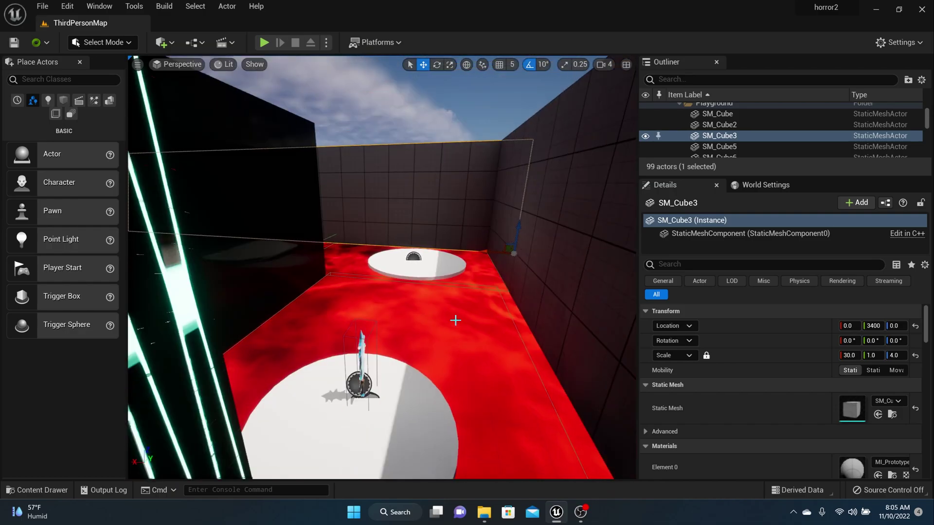
pyautogui.scroll(3, 455, 320)
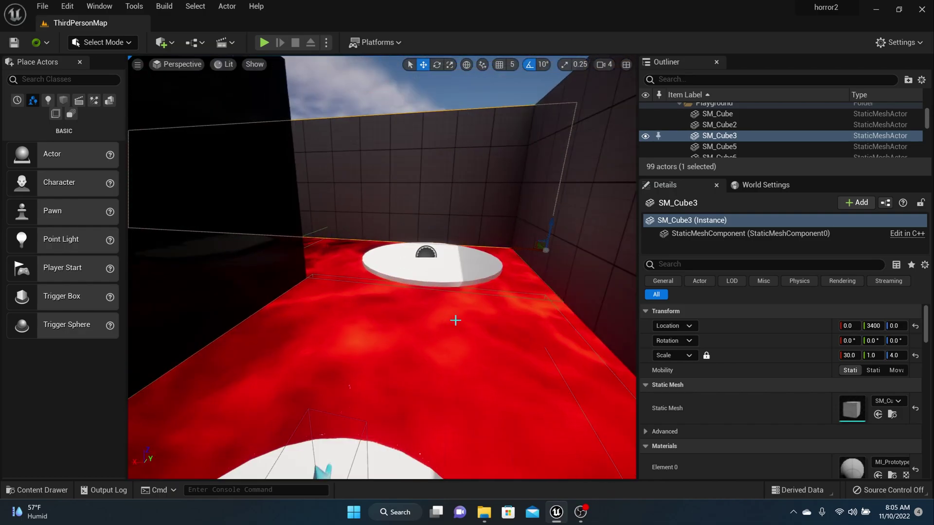
pyautogui.click(263, 43)
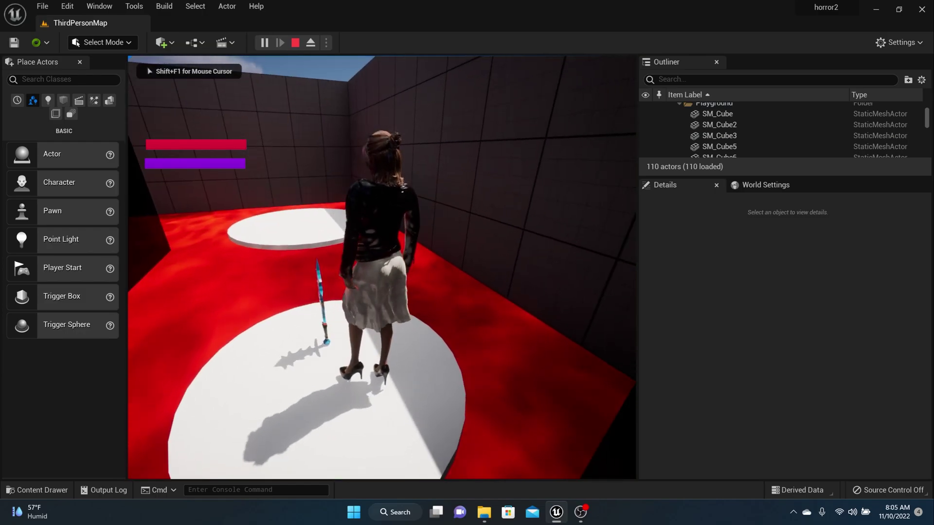
pyautogui.press('w')
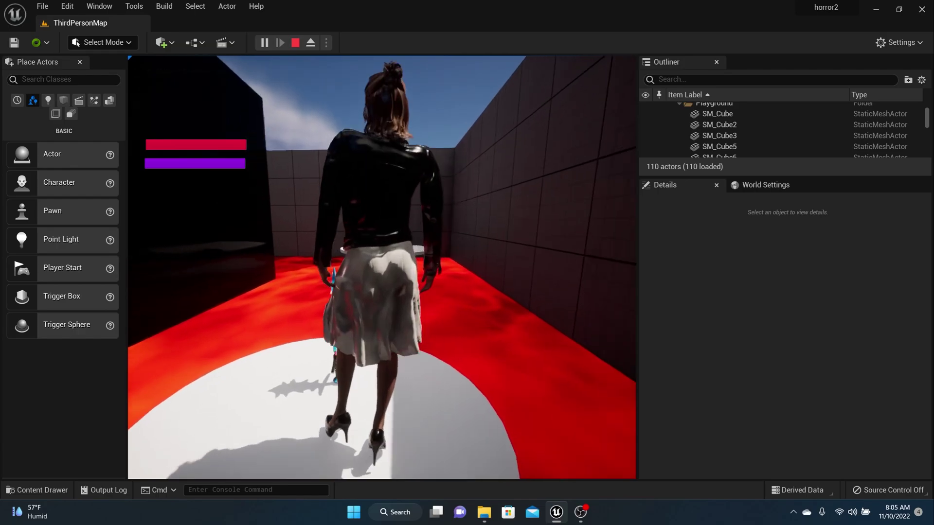
pyautogui.press('e')
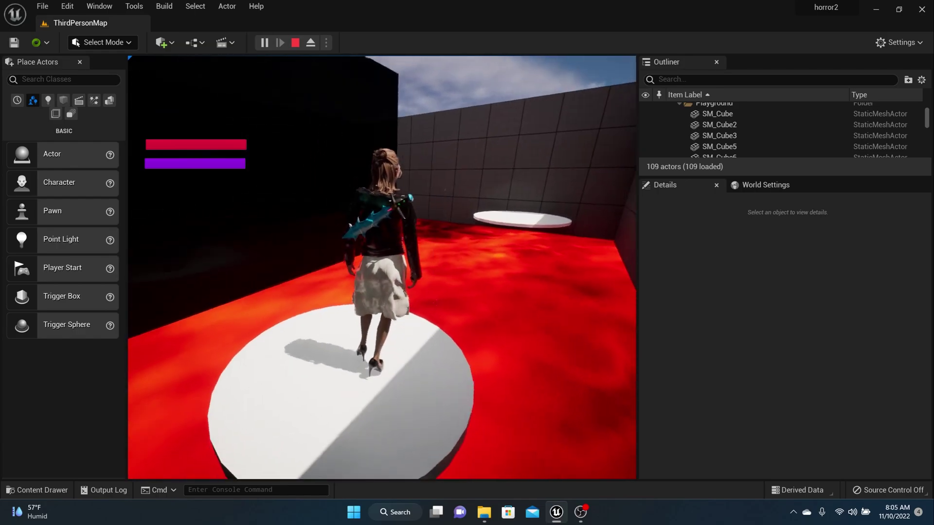
pyautogui.press('`')
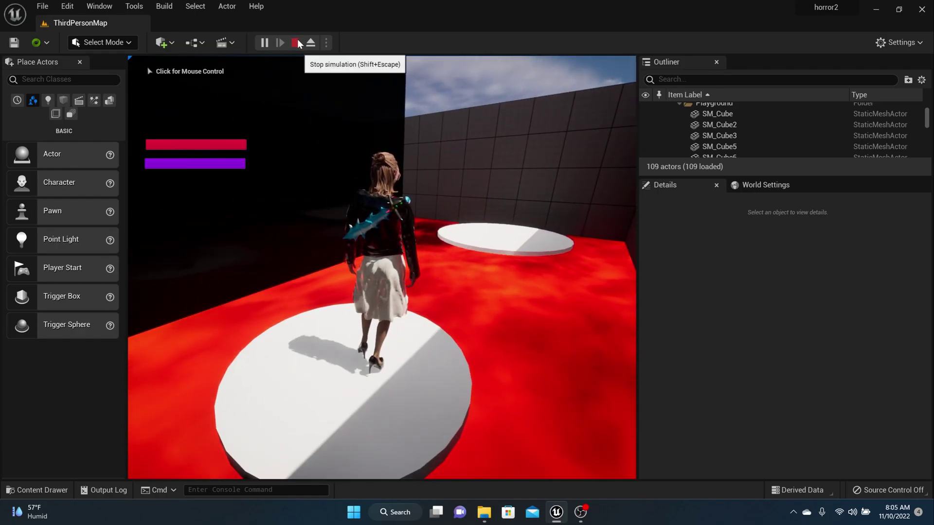
pyautogui.click(295, 42)
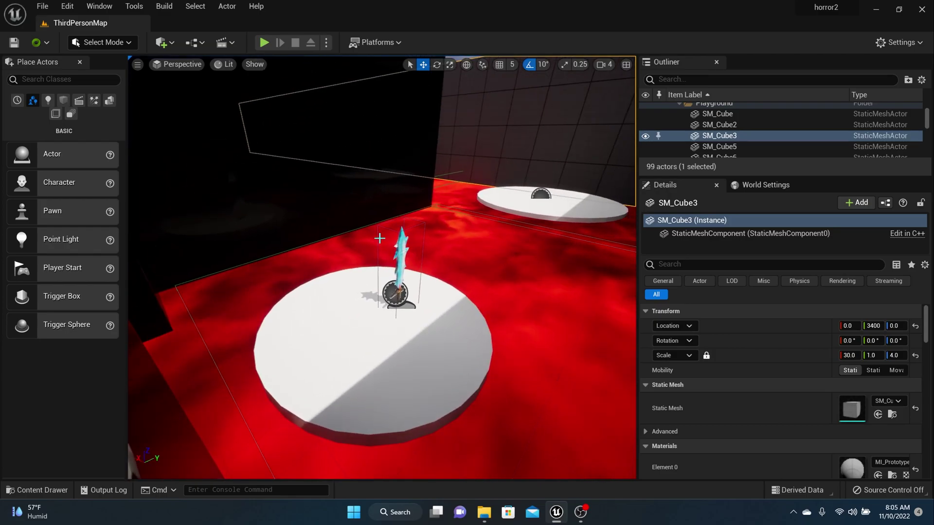
# Step: Delete the flat white platform Cylinder4 from the lava corridor beyond the corner of the black wall
pyautogui.scroll(5, 380, 238)
pyautogui.moveTo(378, 237); pyautogui.dragTo(469, 187, button='right')
pyautogui.scroll(5, 377, 237)
pyautogui.moveTo(376, 237); pyautogui.dragTo(279, 273, button='right')
pyautogui.moveTo(377, 237)
pyautogui.mouseDown(button='right')
pyautogui.moveTo(393, 236)
pyautogui.moveTo(384, 224)
pyautogui.mouseUp(button='right')
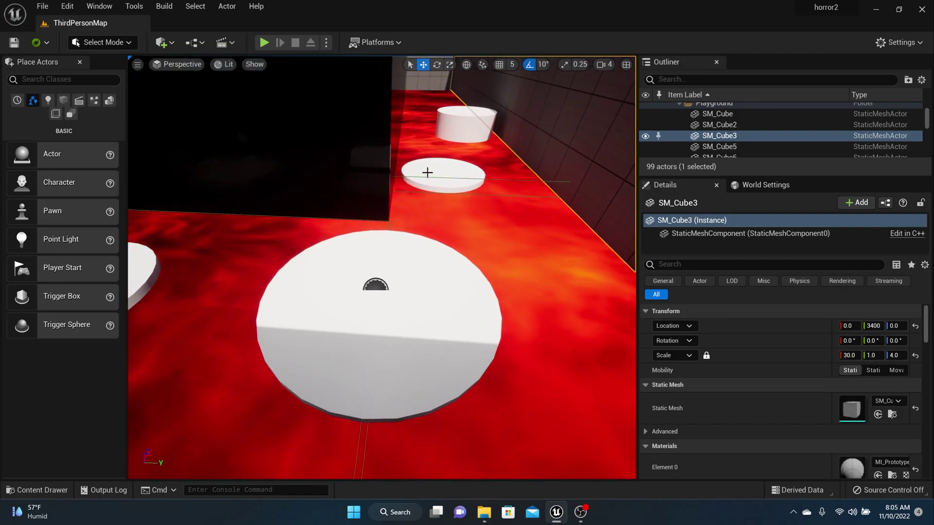
pyautogui.moveTo(439, 178); pyautogui.dragTo(430, 187, button='right')
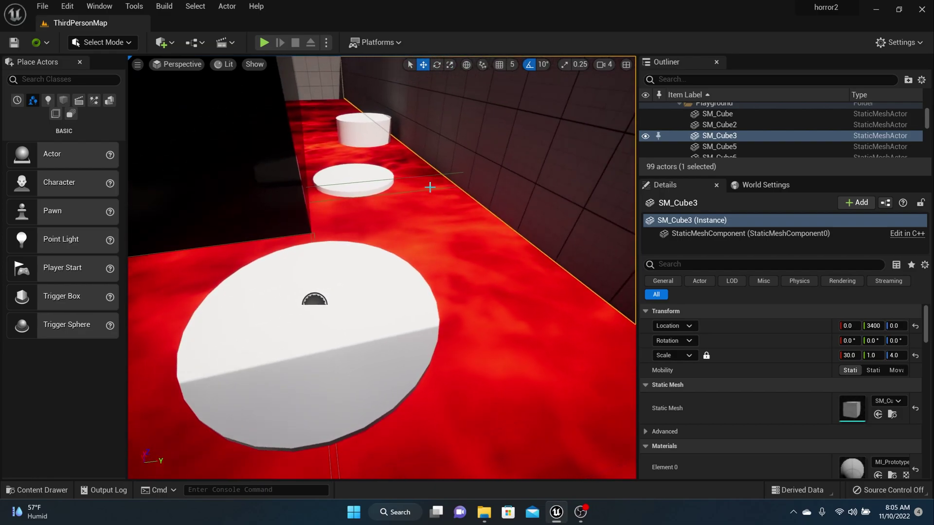
pyautogui.moveTo(377, 252); pyautogui.dragTo(477, 224, button='right')
pyautogui.moveTo(541, 158); pyautogui.dragTo(525, 187, button='right')
pyautogui.moveTo(378, 259); pyautogui.dragTo(328, 121, button='right')
pyautogui.click(316, 125)
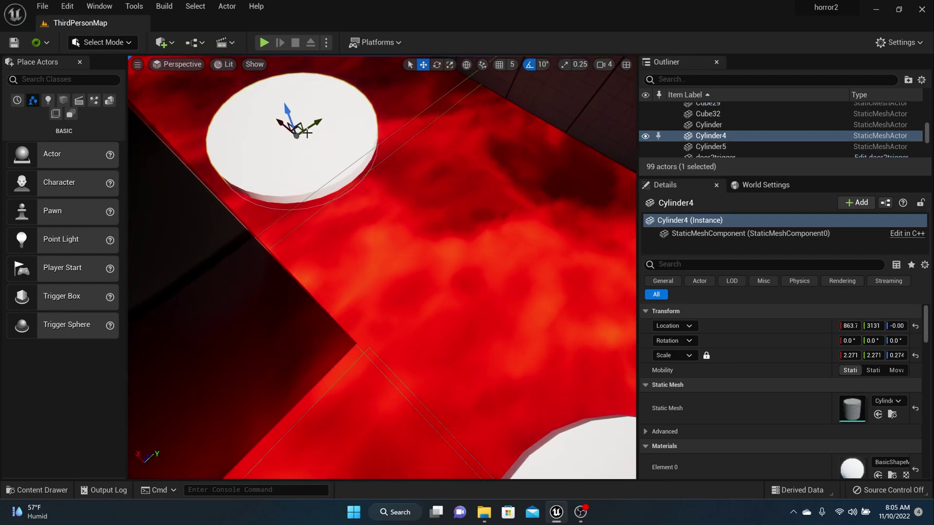
pyautogui.press('Delete')
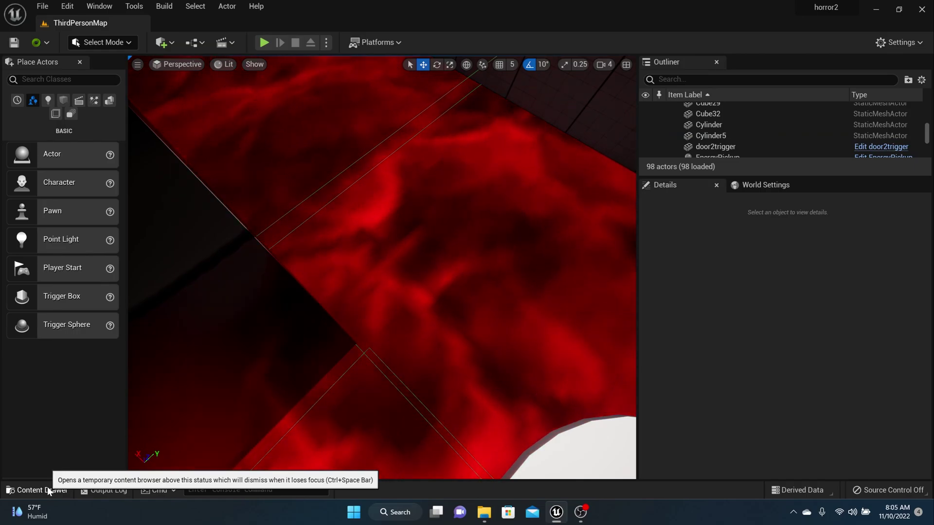
# Step: Open the Scarlett_AnimpBP animation blueprint from the Scarlett folder under Blueprints/characters
pyautogui.click(48, 486)
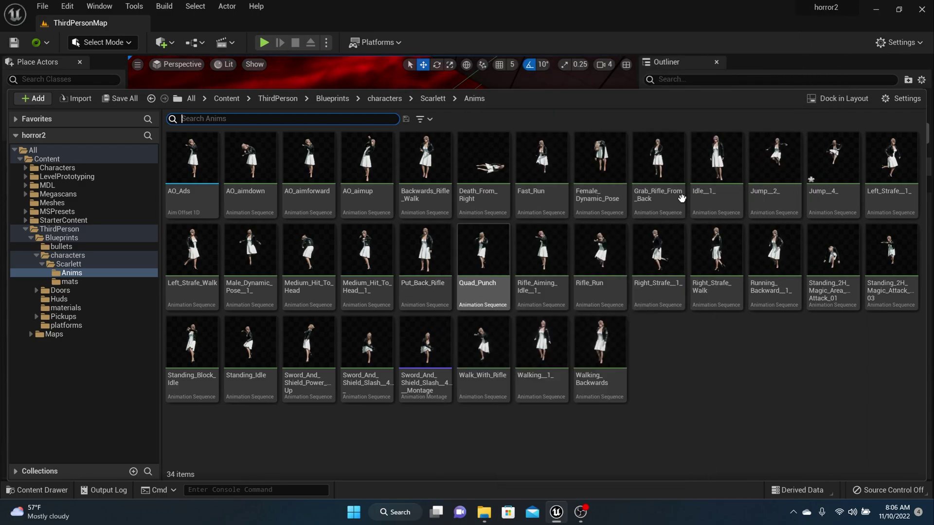
pyautogui.click(854, 171)
pyautogui.moveTo(470, 87); pyautogui.dragTo(492, 333)
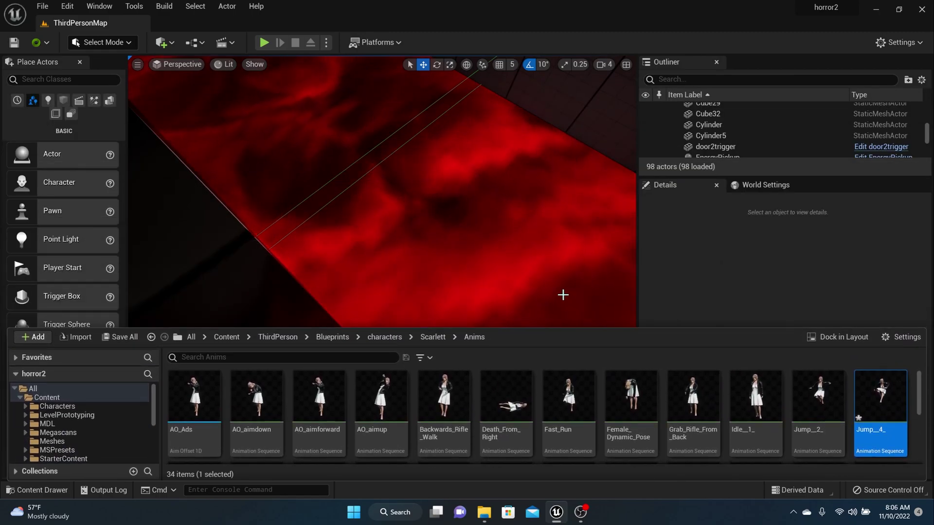
pyautogui.click(346, 337)
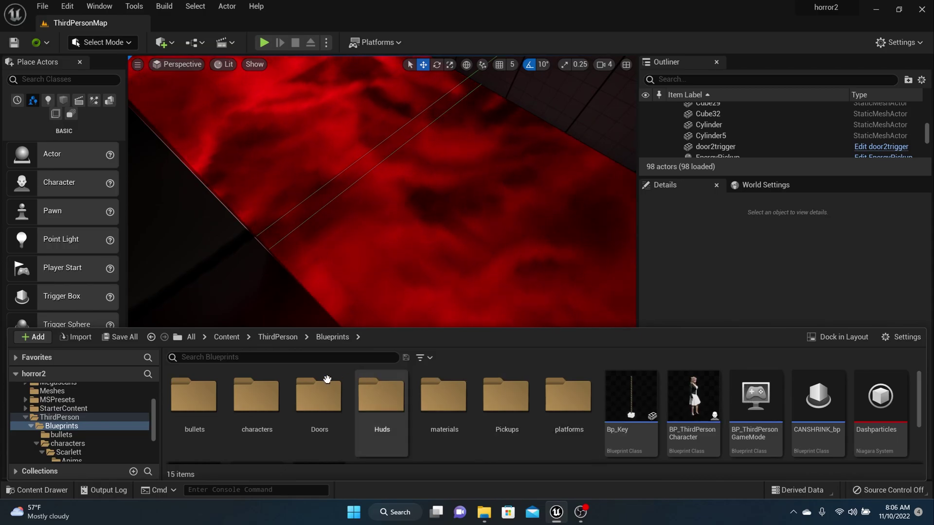
pyautogui.doubleClick(263, 390)
pyautogui.doubleClick(203, 398)
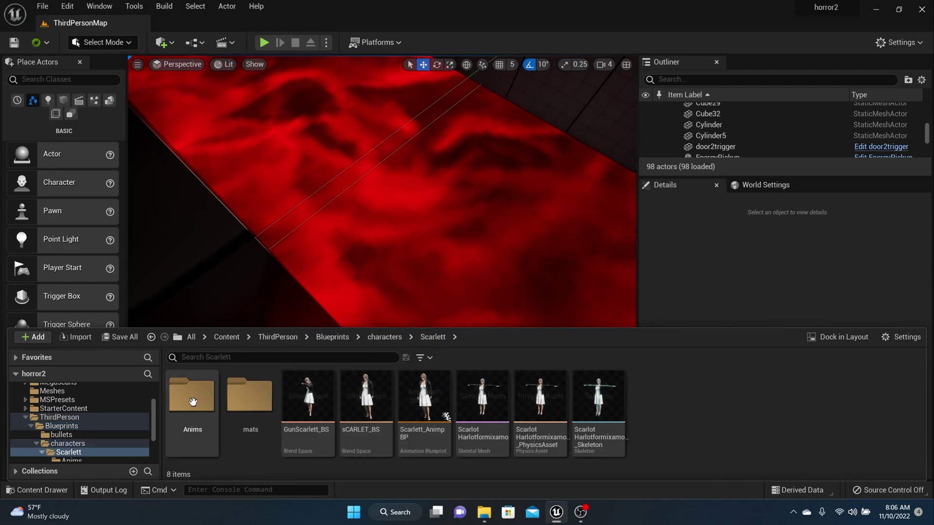
pyautogui.doubleClick(427, 400)
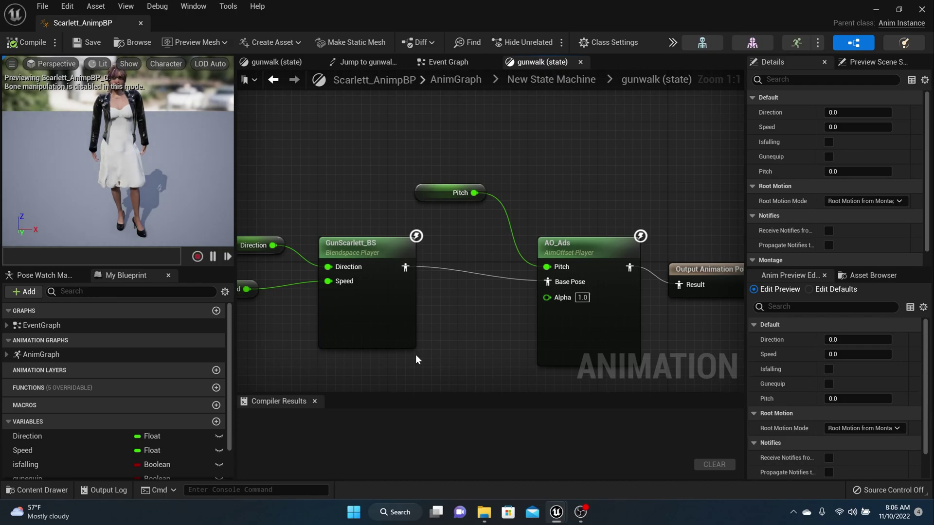
# Step: Open the Jump state in the state machine and delete its Jump__2_ sequence player
pyautogui.click(561, 74)
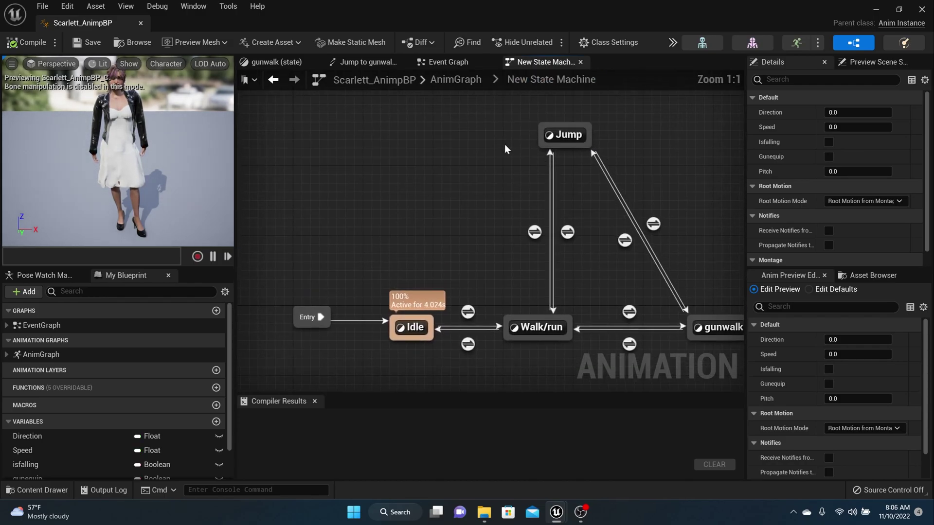
pyautogui.doubleClick(566, 135)
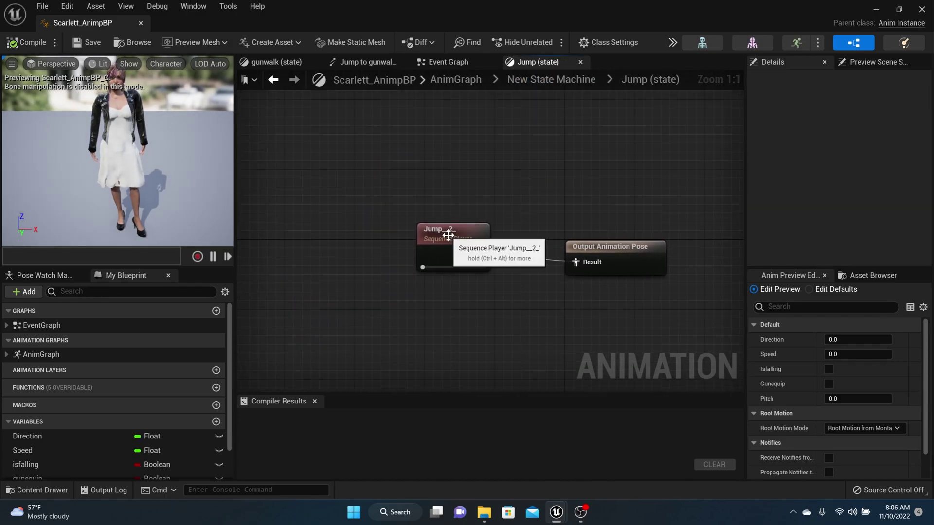
pyautogui.click(448, 237)
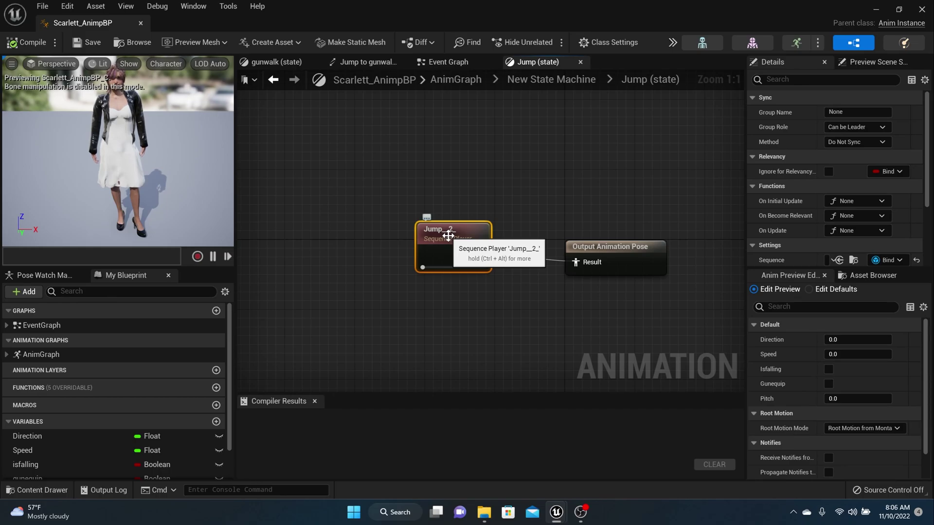
pyautogui.press('Delete')
# Step: Connect the Jump__4_ animation from the Anims folder to the Jump state's output pose, and compile and close the blueprint
pyautogui.click(47, 490)
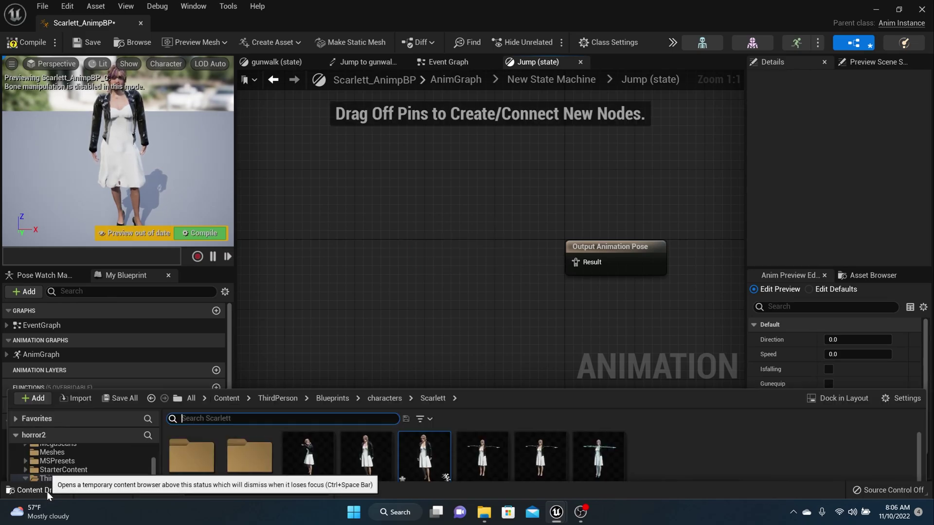
pyautogui.doubleClick(192, 409)
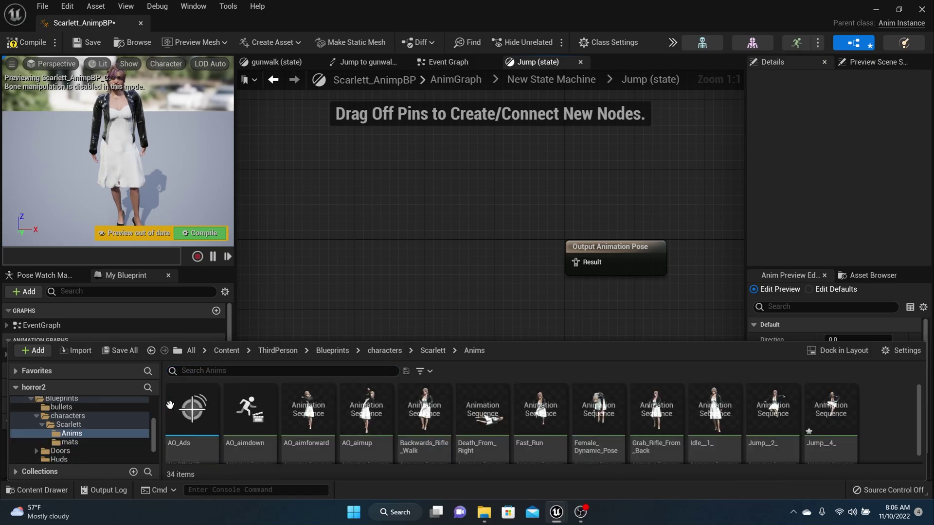
pyautogui.moveTo(830, 411); pyautogui.dragTo(419, 234)
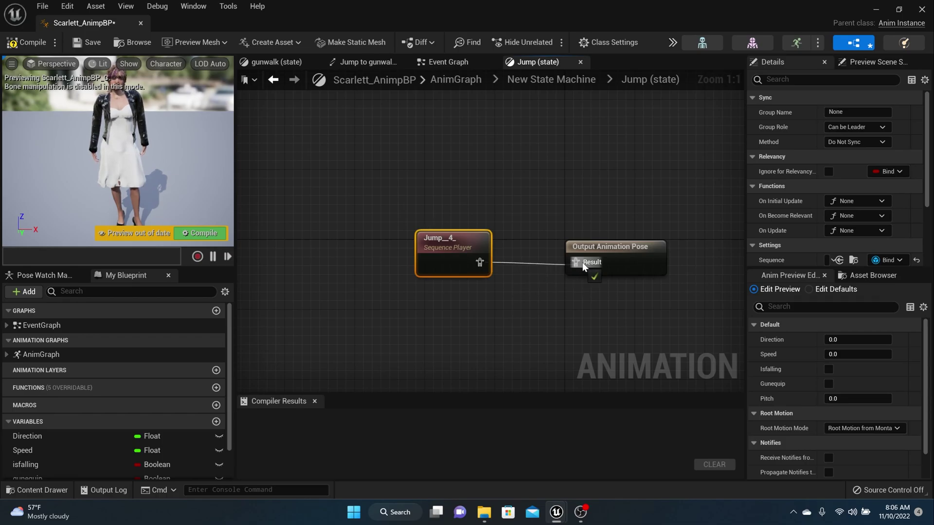
pyautogui.click(16, 45)
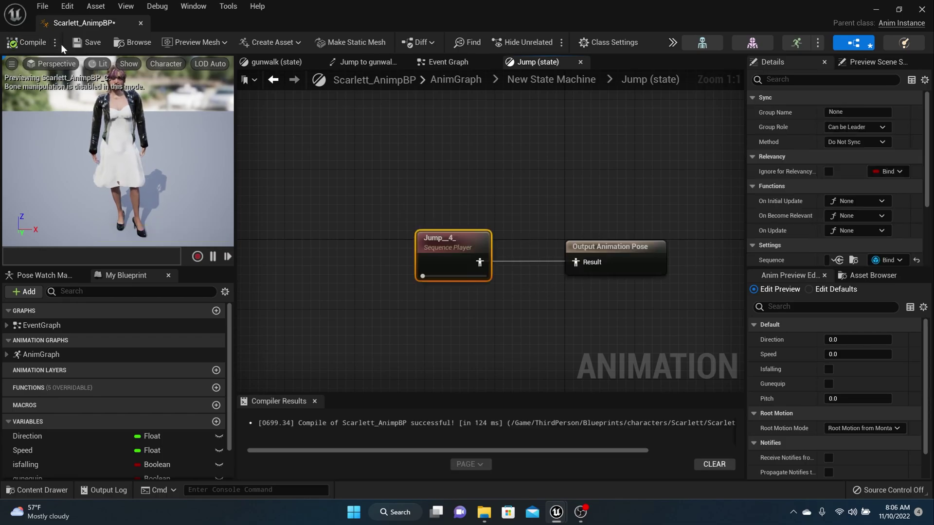
pyautogui.click(141, 23)
# Step: Duplicate the movingplat_bp blueprint in the Blueprints/platforms folder, keeping the suggested name
pyautogui.moveTo(473, 254); pyautogui.dragTo(444, 272, button='right')
pyautogui.click(55, 484)
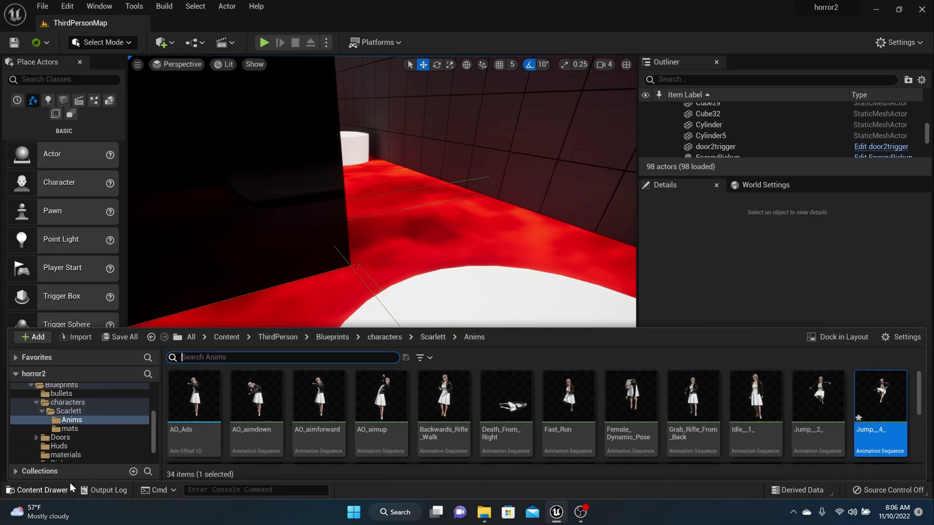
pyautogui.click(339, 339)
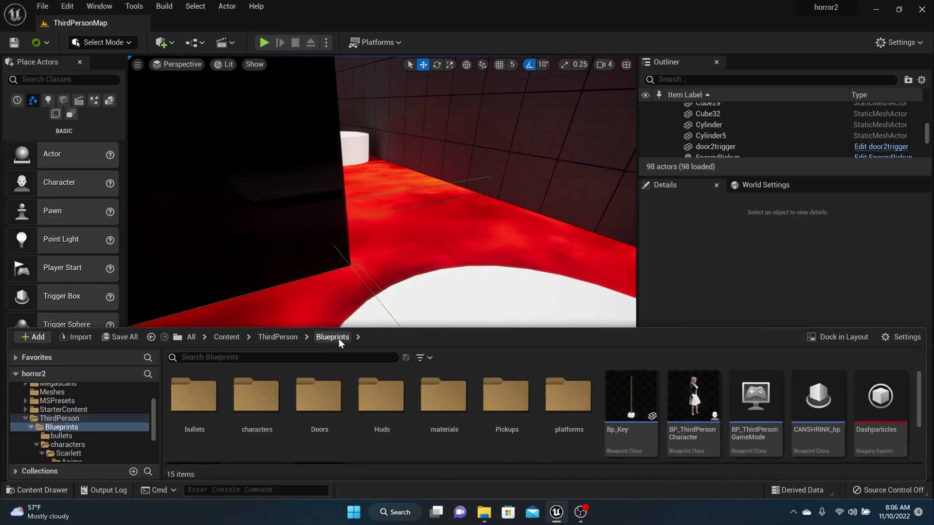
pyautogui.doubleClick(582, 413)
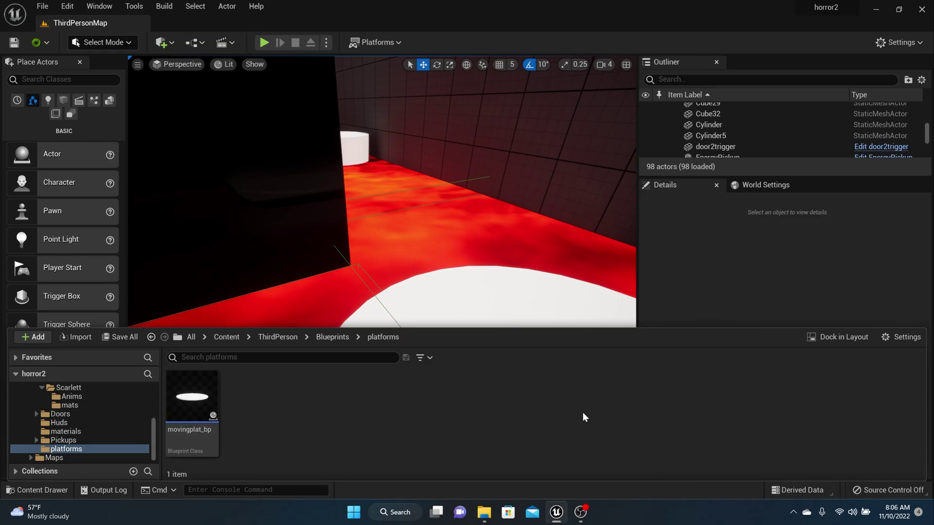
pyautogui.rightClick(197, 391)
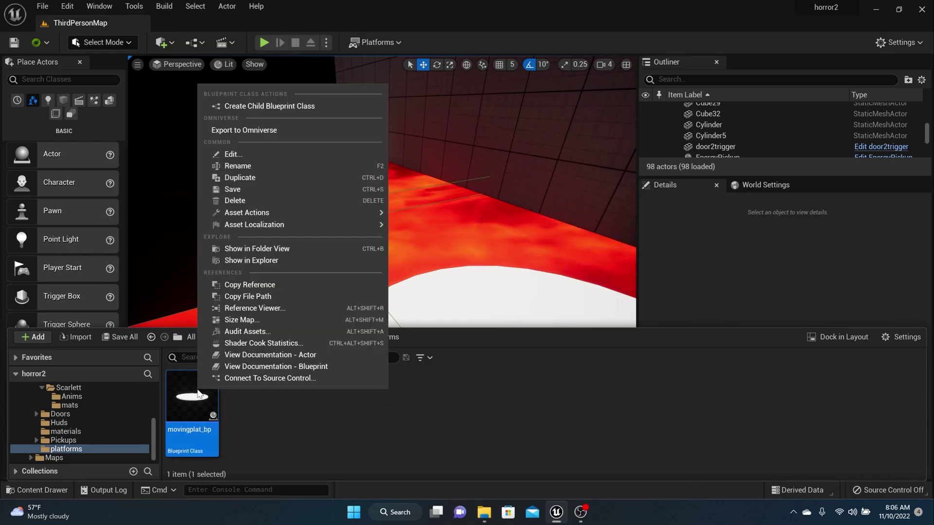
pyautogui.click(265, 179)
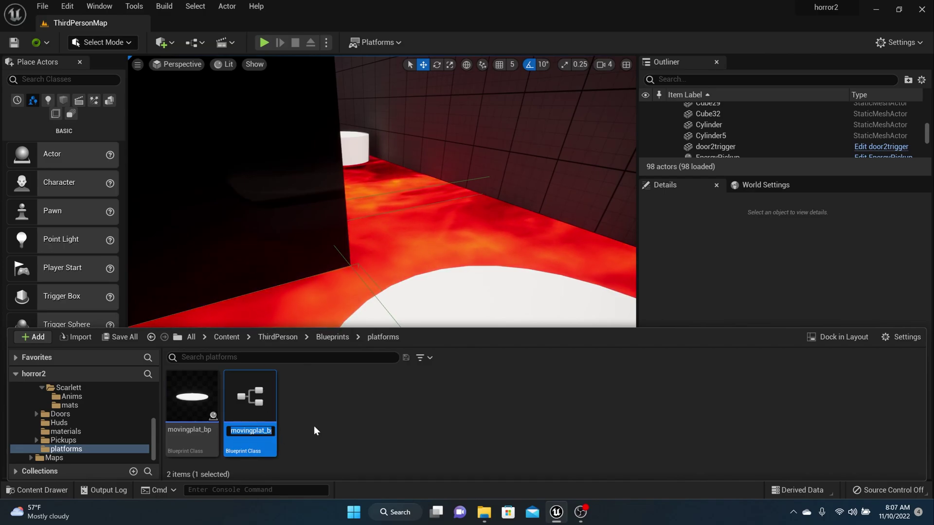
pyautogui.press('Return')
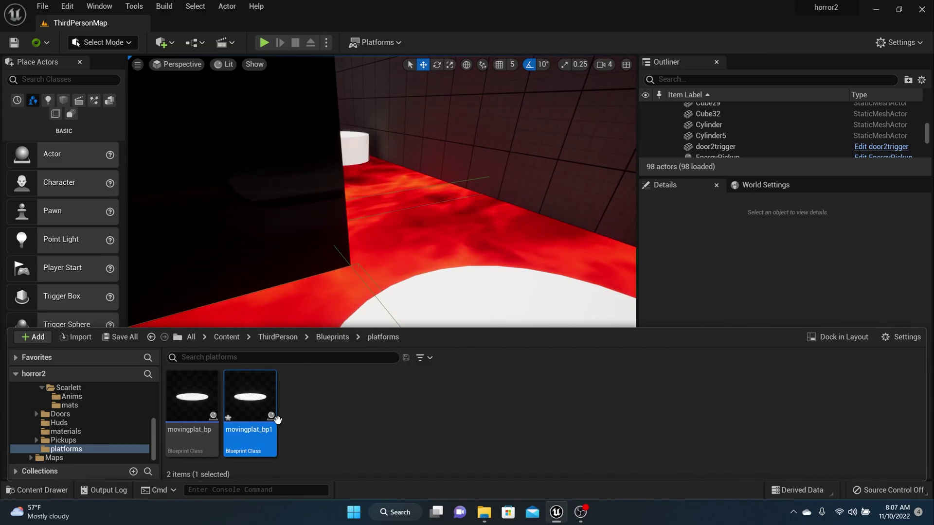
# Step: Place the duplicated platform blueprint over the lava where the deleted cylinder stood and scale it uniformly to about 2.98
pyautogui.moveTo(277, 419); pyautogui.dragTo(414, 140)
pyautogui.click(450, 64)
pyautogui.click(423, 64)
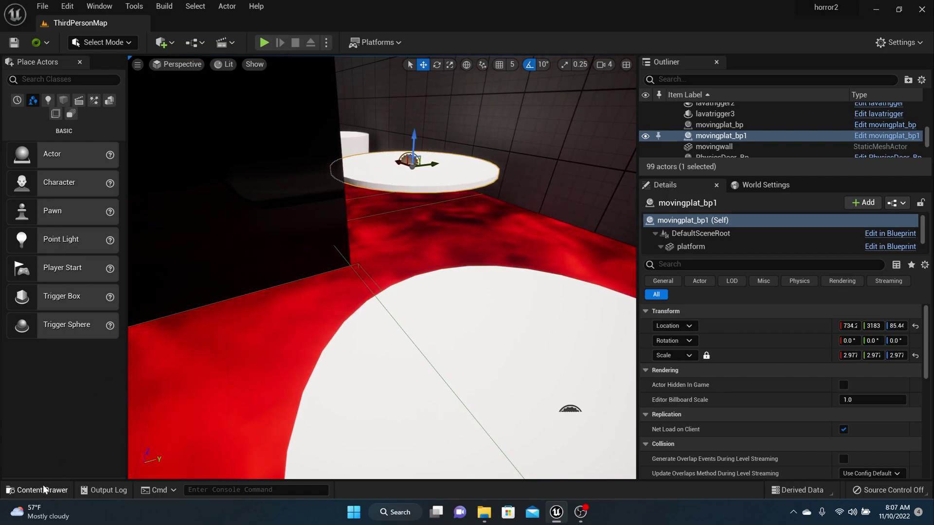
pyautogui.click(30, 490)
pyautogui.rightClick(255, 446)
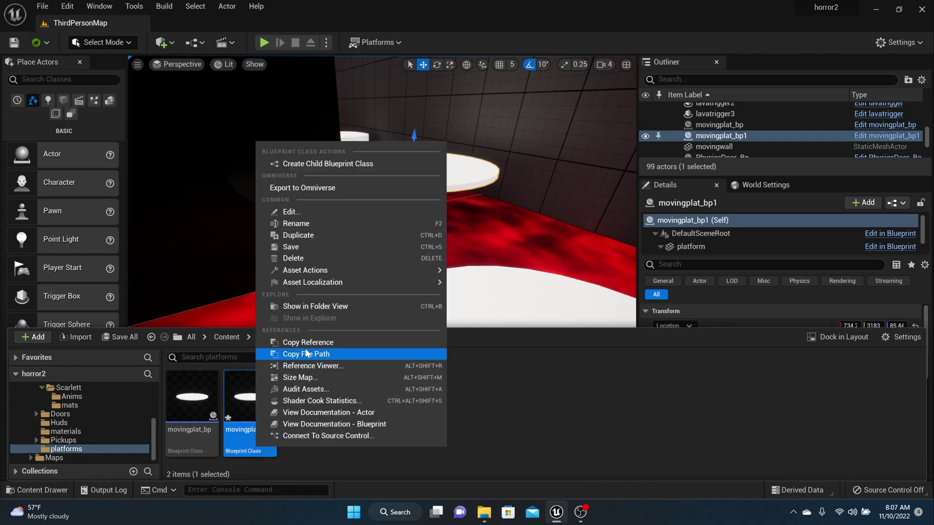
pyautogui.click(323, 226)
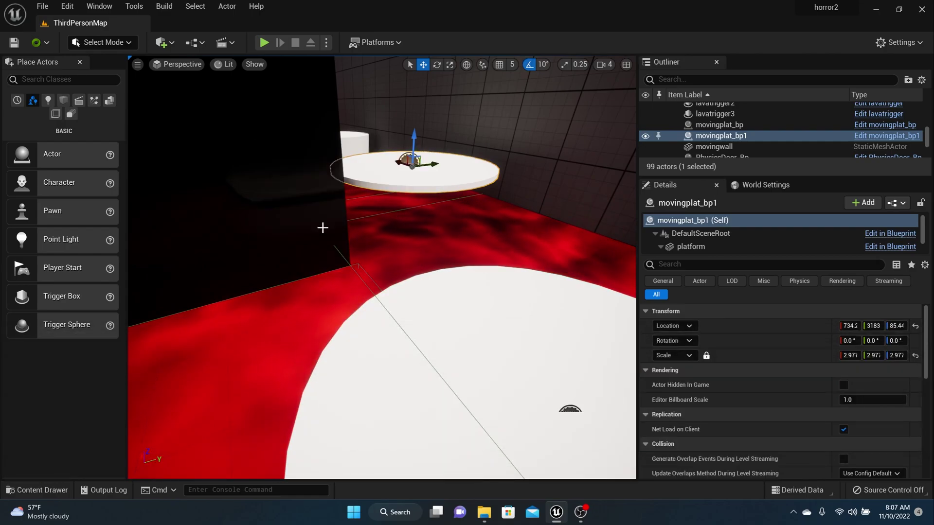
# Step: Rename the duplicated movingplat_bp1 blueprint in the platforms folder as dissapearingplat_bp
pyautogui.click(36, 491)
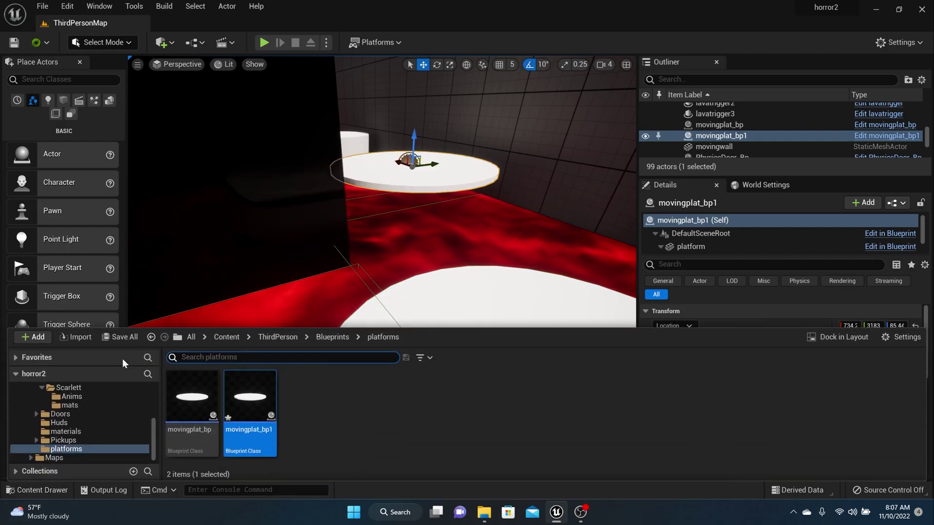
pyautogui.rightClick(249, 399)
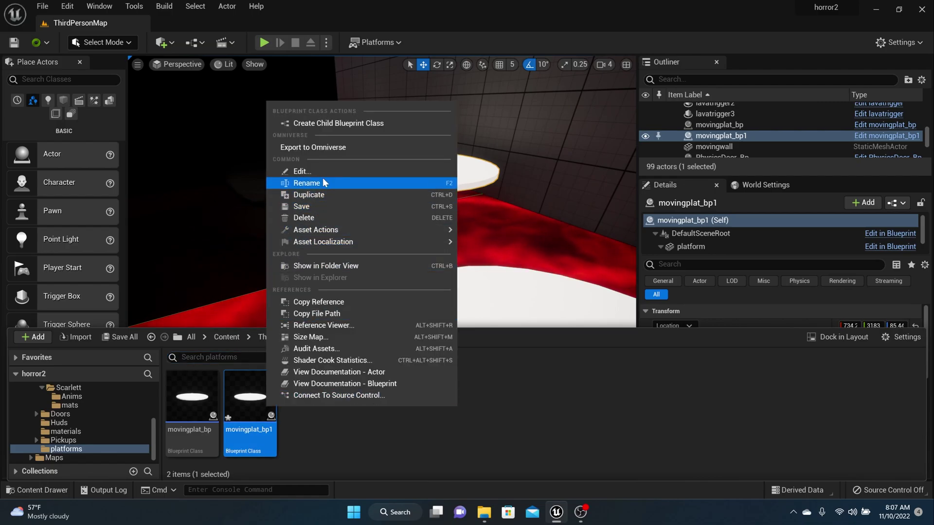
pyautogui.click(306, 183)
pyautogui.write('diss')
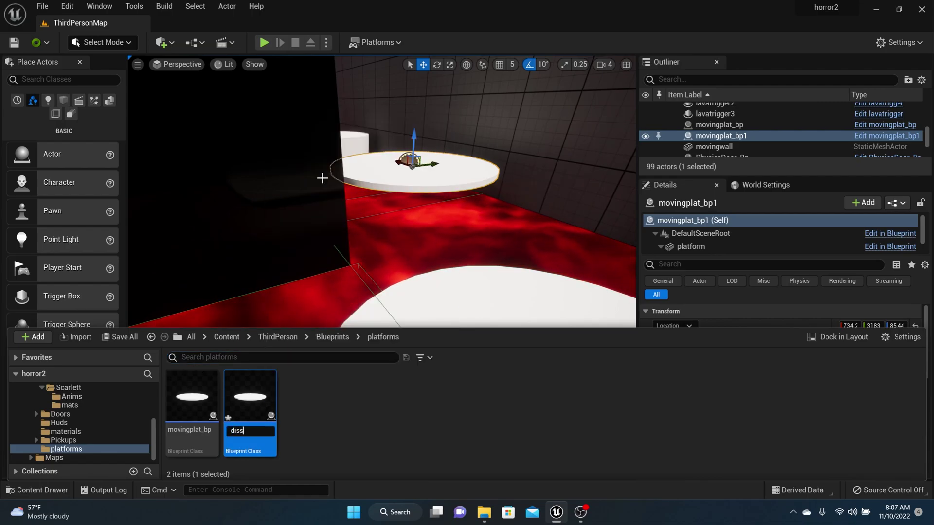
pyautogui.write('apearingplat')
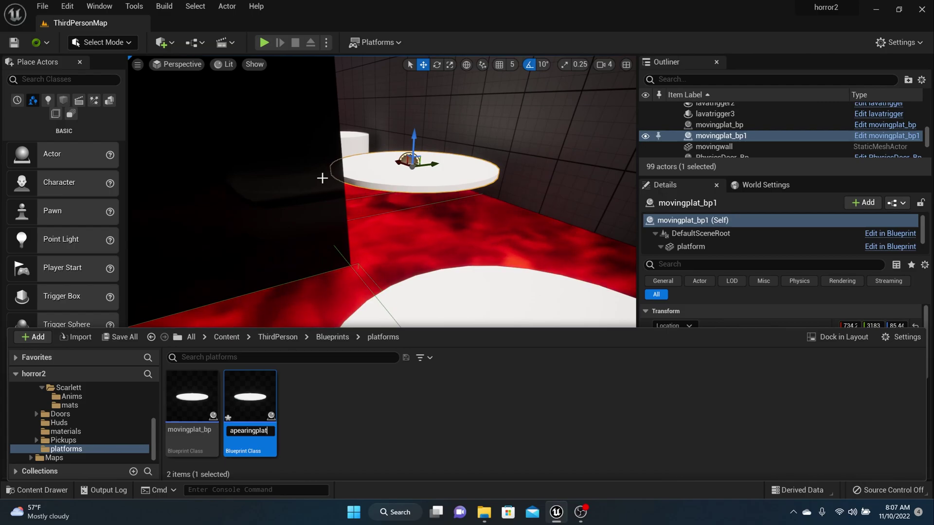
pyautogui.write('_bp')
pyautogui.press('Return')
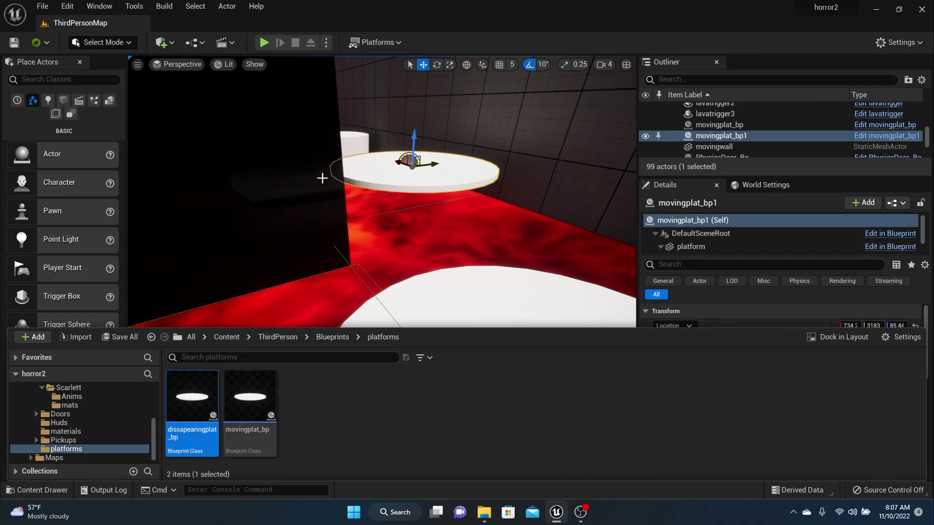
# Step: Open dissapearingplat_bp, delete every event graph node except Event BeginPlay, and compile and save the blueprint
pyautogui.doubleClick(194, 416)
pyautogui.moveTo(263, 200); pyautogui.dragTo(289, 228, button='right')
pyautogui.scroll(-2, 314, 243)
pyautogui.scroll(5, 314, 242)
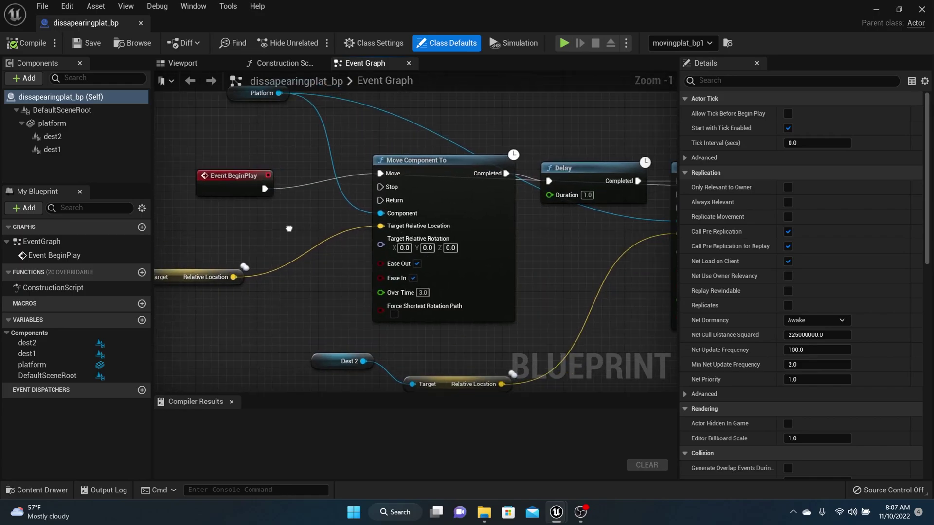
pyautogui.scroll(-4, 252, 229)
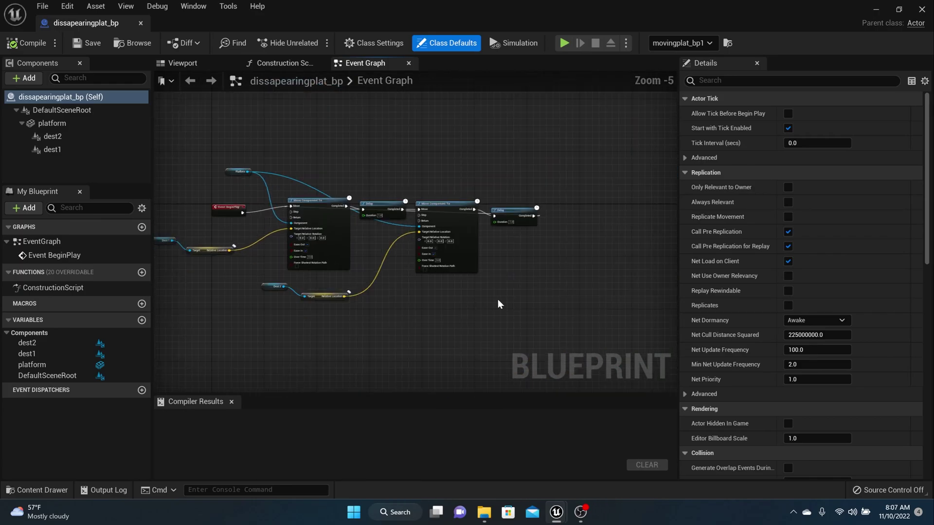
pyautogui.moveTo(275, 155); pyautogui.dragTo(252, 139)
pyautogui.press('Delete')
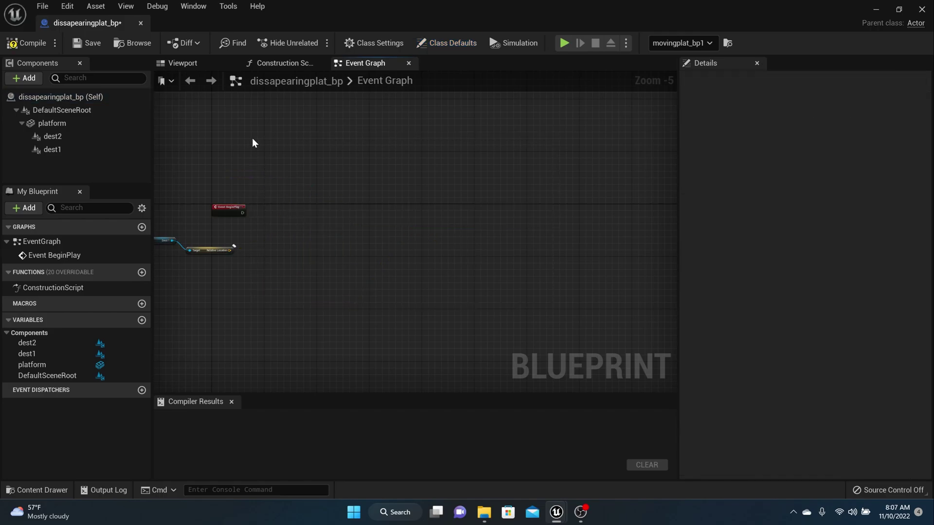
pyautogui.moveTo(322, 313); pyautogui.dragTo(187, 227)
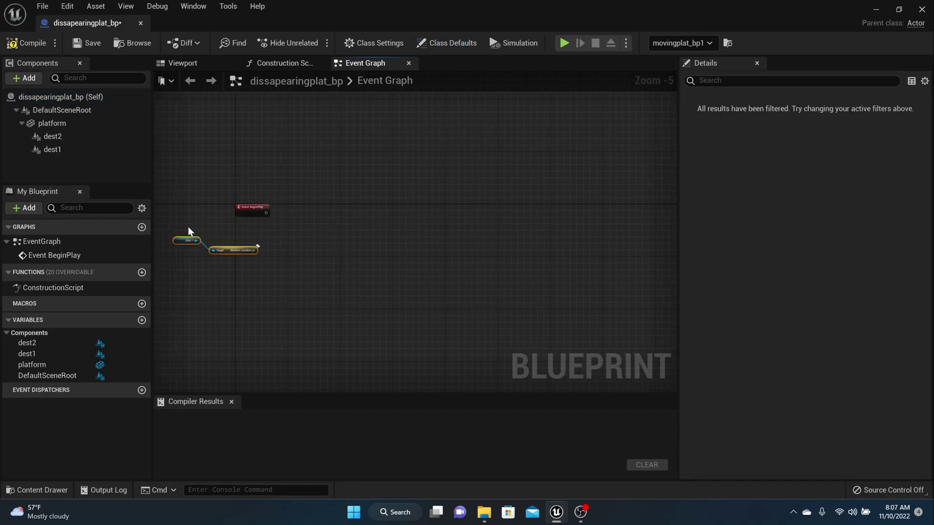
pyautogui.press('Delete')
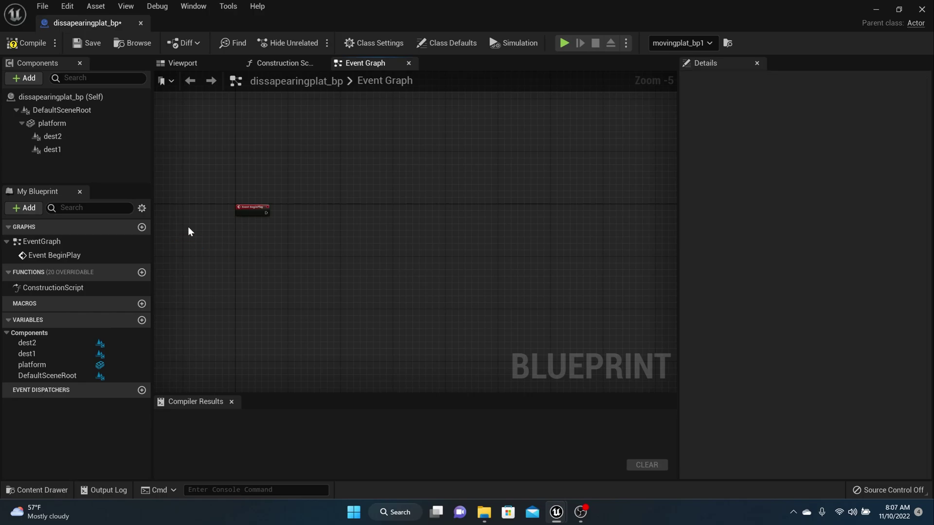
pyautogui.click(193, 63)
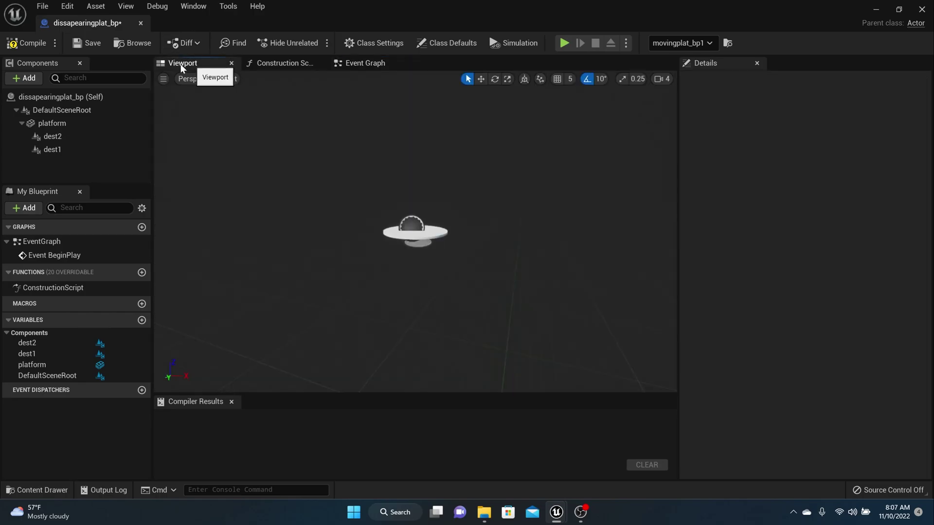
pyautogui.click(27, 43)
pyautogui.click(81, 43)
# Step: Delete the dest2 and dest1 components under the platform component
pyautogui.scroll(5, 367, 238)
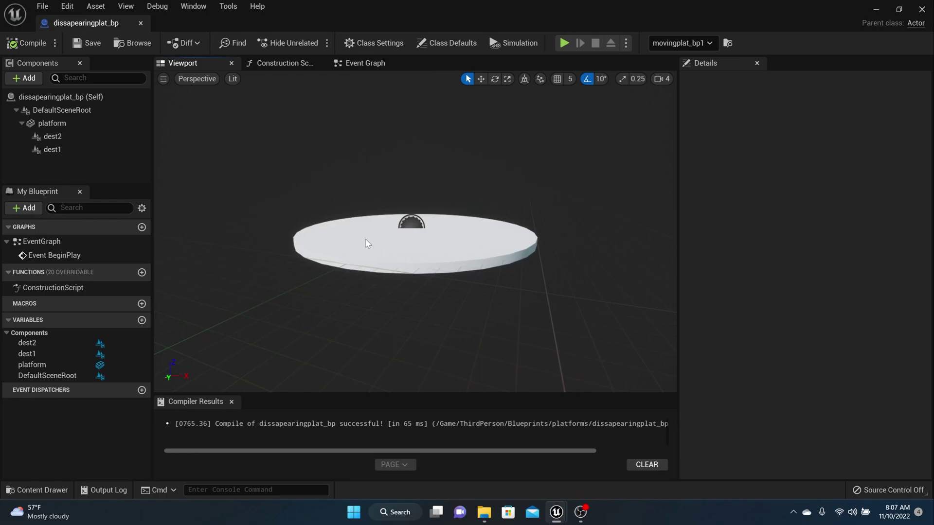
pyautogui.click(55, 142)
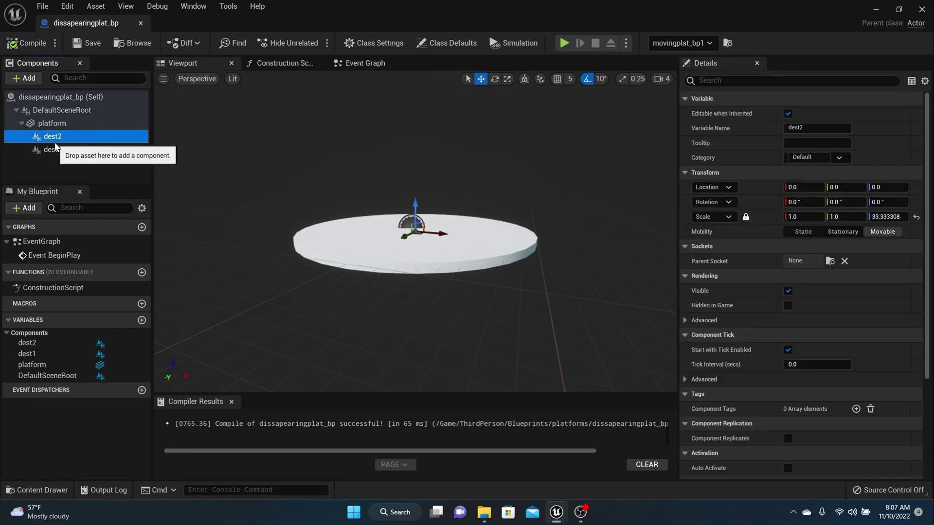
pyautogui.press('Delete')
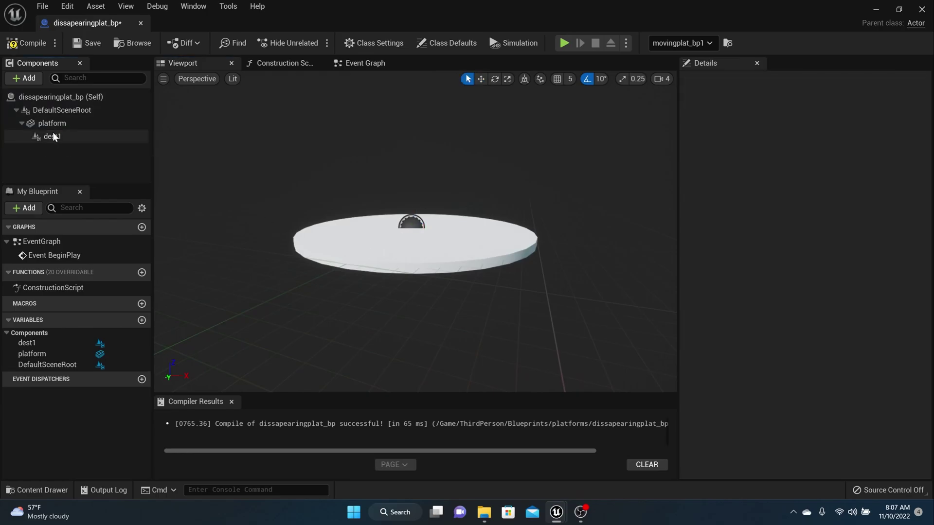
pyautogui.click(53, 135)
pyautogui.press('Delete')
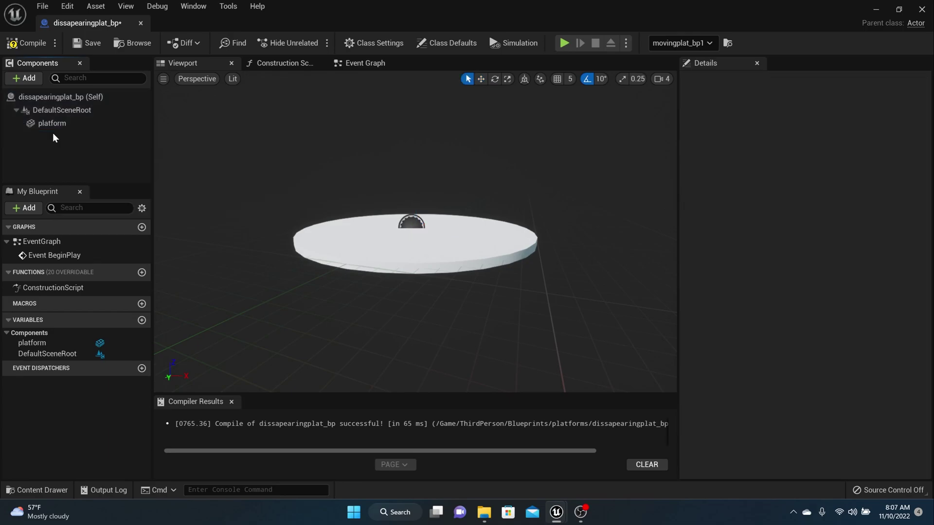
# Step: Add a Box Collision component under DefaultSceneRoot and name it box_0
pyautogui.click(26, 78)
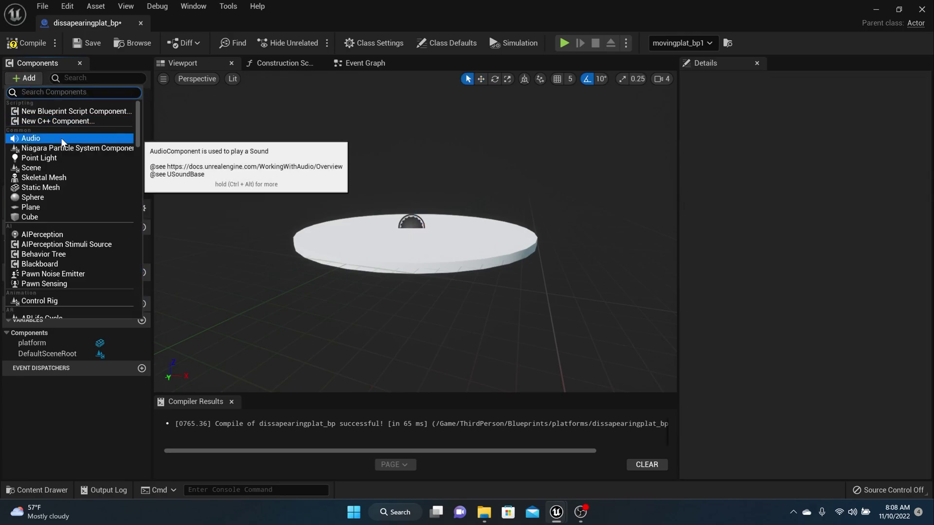
pyautogui.write('bo')
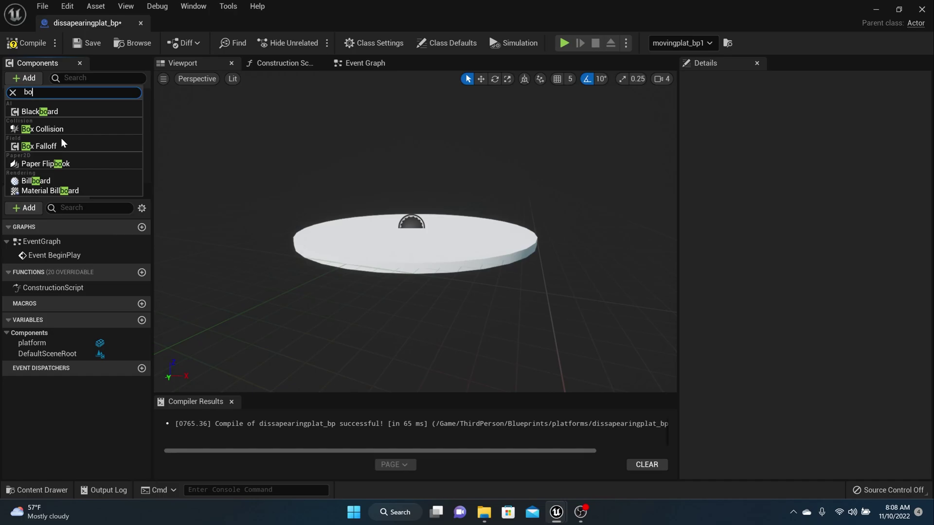
pyautogui.click(58, 130)
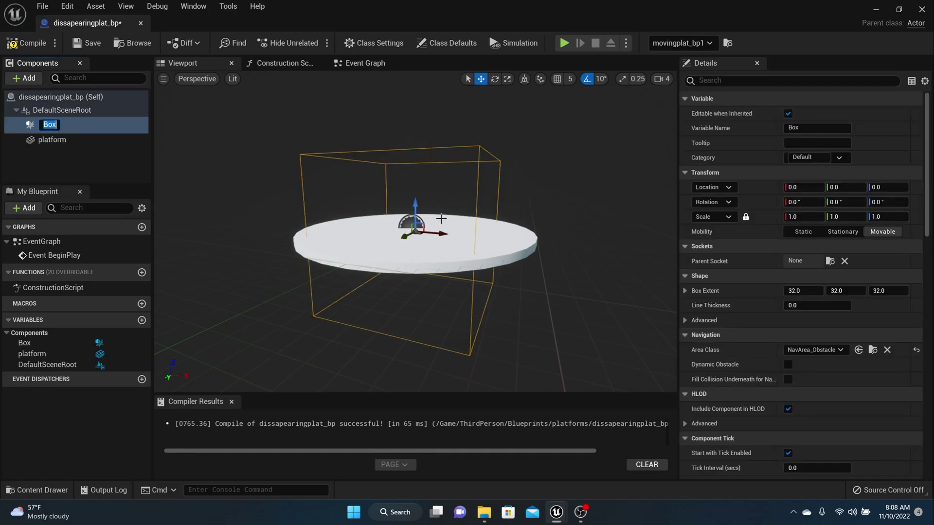
pyautogui.write('r')
pyautogui.press('BackSpace')
pyautogui.write('box_0')
pyautogui.press('Return')
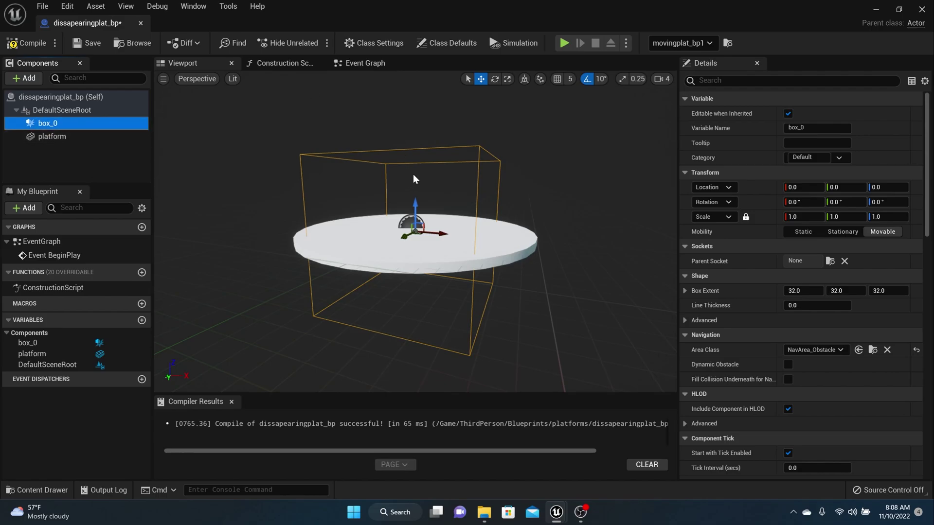
# Step: Scale box_0 to about 1.24 in X and 0.3 in Z, place it atop the platform at about X 3.2, Z 10.5, and compile and save
pyautogui.click(507, 79)
pyautogui.moveTo(417, 207); pyautogui.dragTo(417, 226)
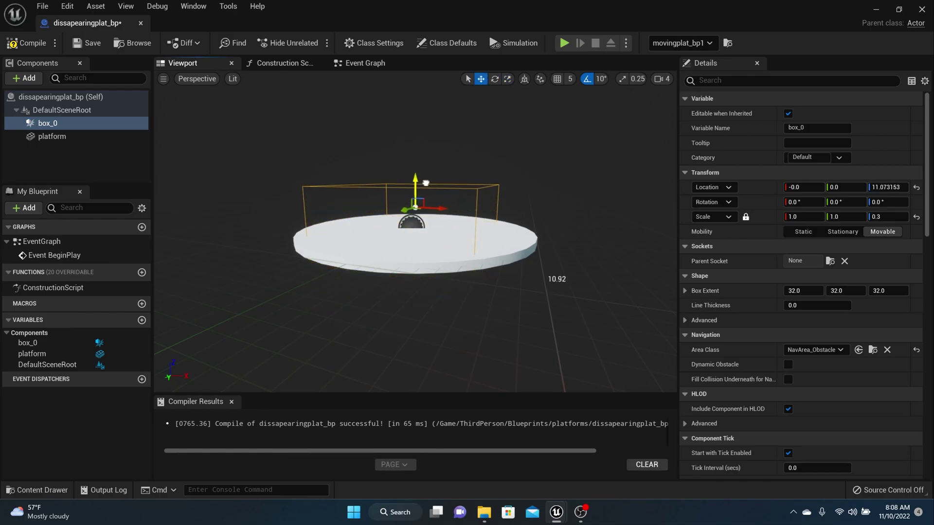
pyautogui.moveTo(429, 203); pyautogui.dragTo(440, 202, button='right')
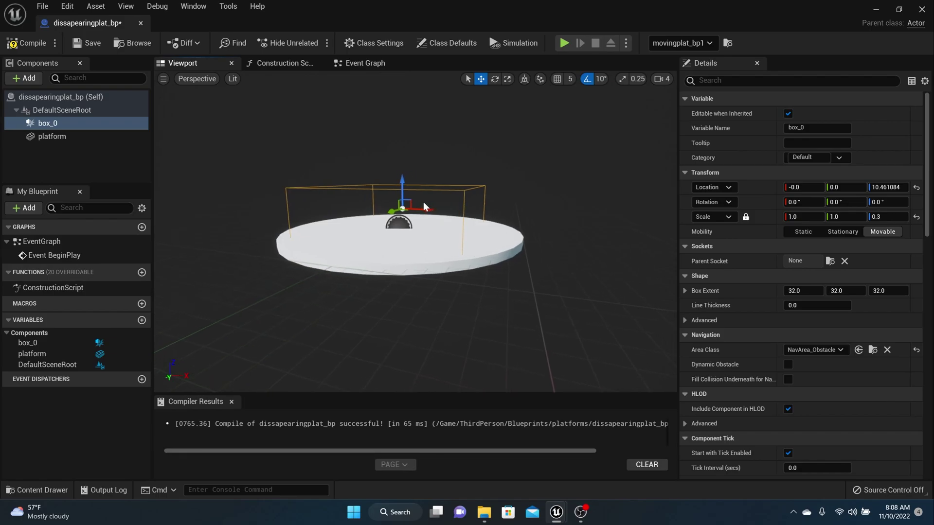
pyautogui.press('r')
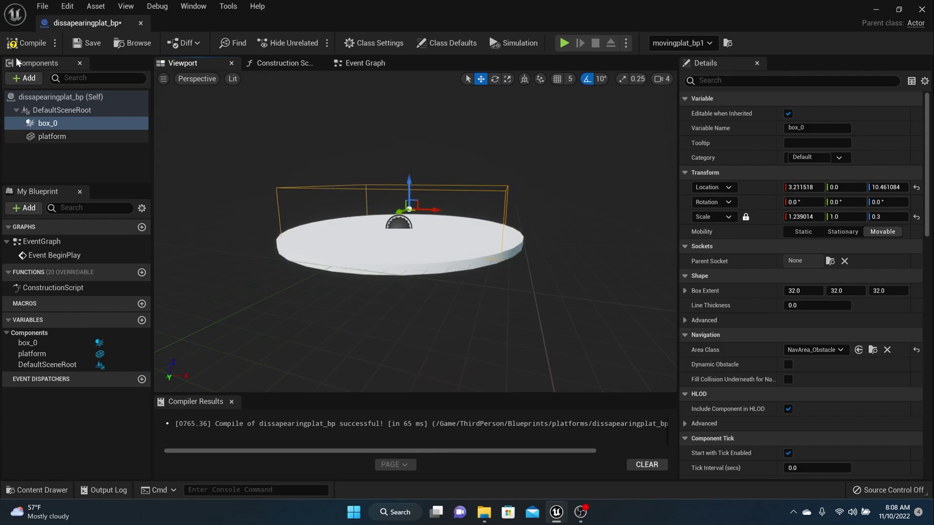
pyautogui.click(19, 42)
pyautogui.click(85, 44)
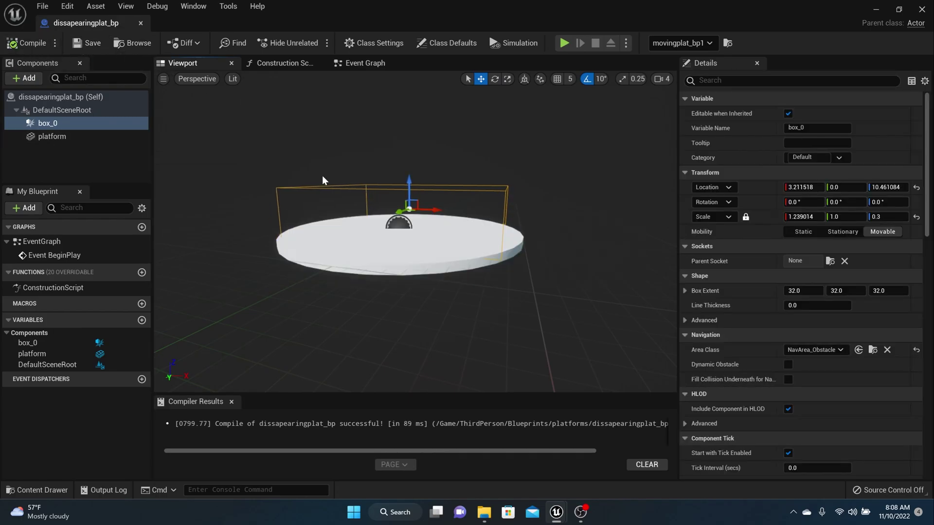